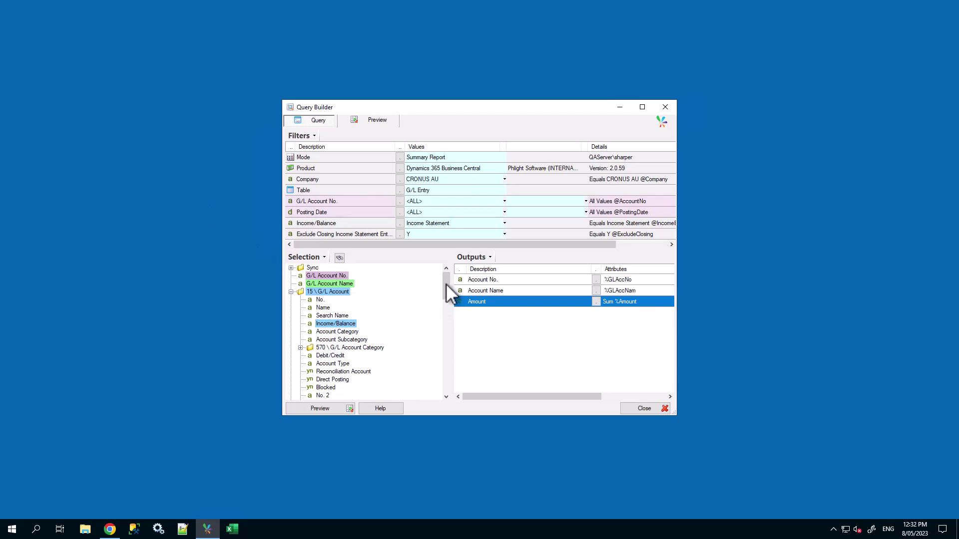
# Step: Add Reporting Period from the Selection tree as a new filter
pyautogui.moveTo(446, 283); pyautogui.dragTo(443, 310)
pyautogui.click(339, 362)
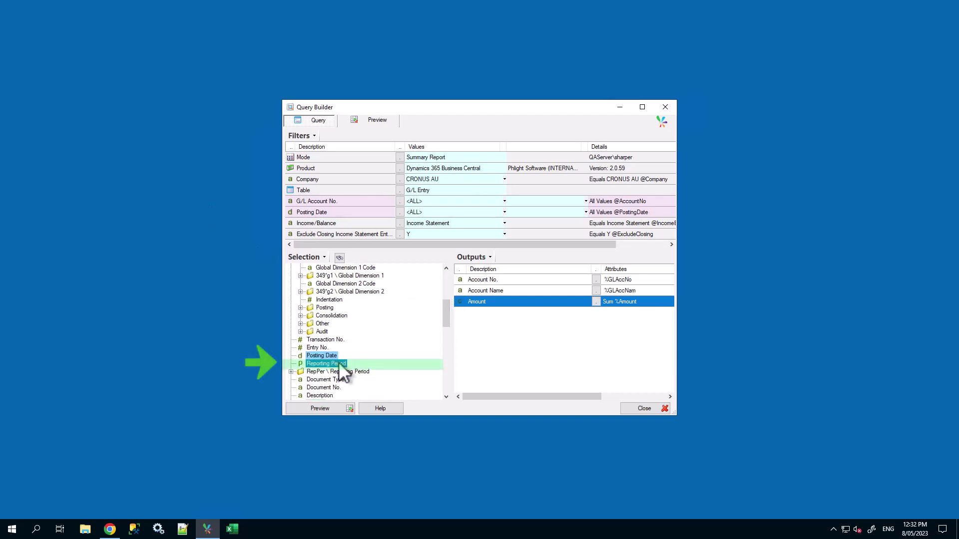
pyautogui.moveTo(339, 361)
pyautogui.mouseDown()
pyautogui.moveTo(375, 368)
pyautogui.moveTo(360, 224)
pyautogui.mouseUp()
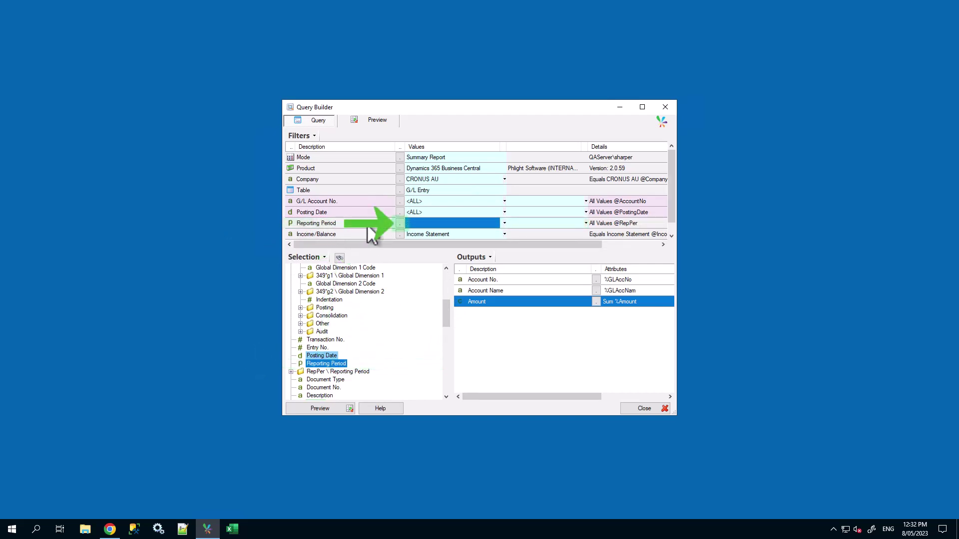
# Step: Set the Reporting Period filter to a fixed range from 2020/001 to 2020/012
pyautogui.click(400, 224)
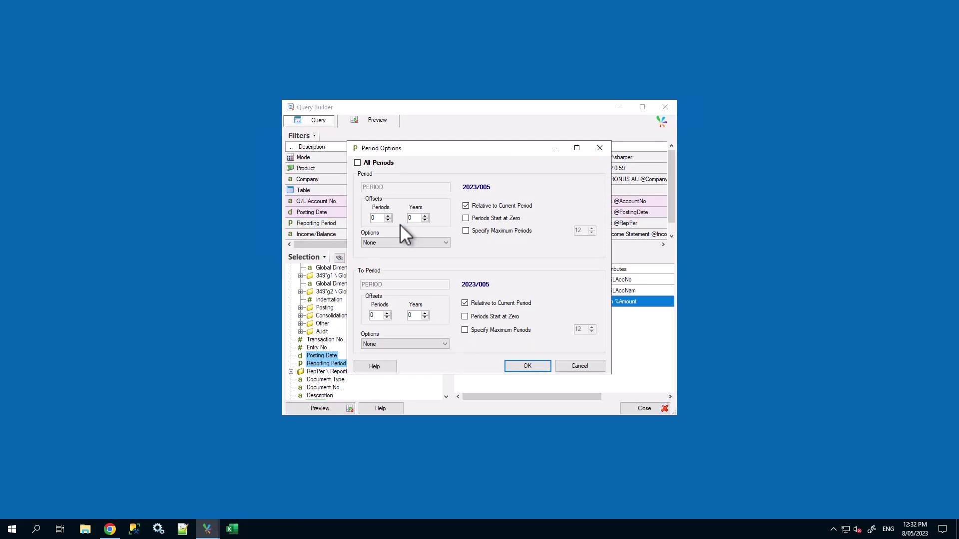
pyautogui.click(467, 206)
pyautogui.click(465, 303)
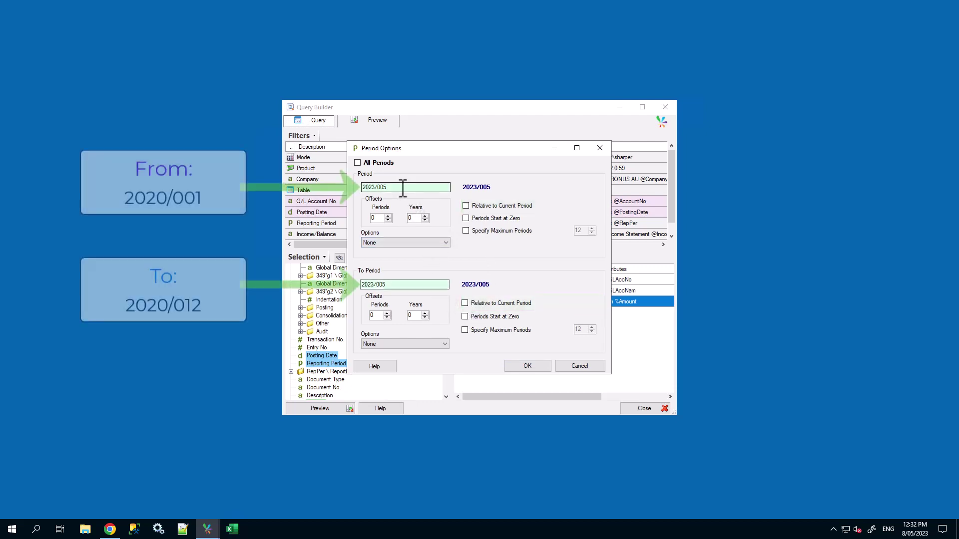
pyautogui.press('BackSpace')
pyautogui.press('BackSpace')
pyautogui.press('BackSpace')
pyautogui.press('BackSpace')
pyautogui.press('BackSpace')
pyautogui.write('0/001')
pyautogui.click(390, 285)
pyautogui.press('BackSpace')
pyautogui.press('BackSpace')
pyautogui.write('12')
pyautogui.press('Left')
pyautogui.press('Left')
pyautogui.press('Left')
pyautogui.press('Left')
pyautogui.press('BackSpace')
pyautogui.write('0')
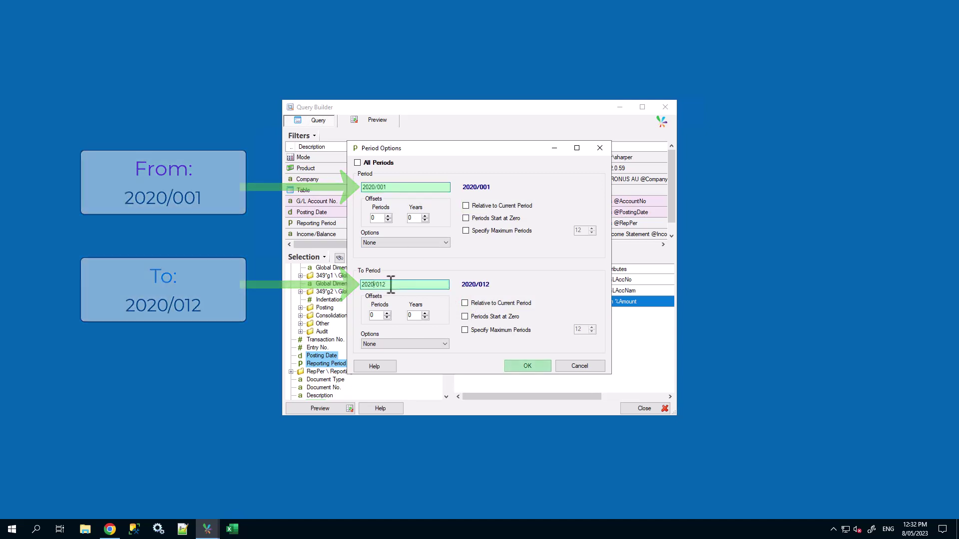
pyautogui.click(536, 368)
pyautogui.click(321, 409)
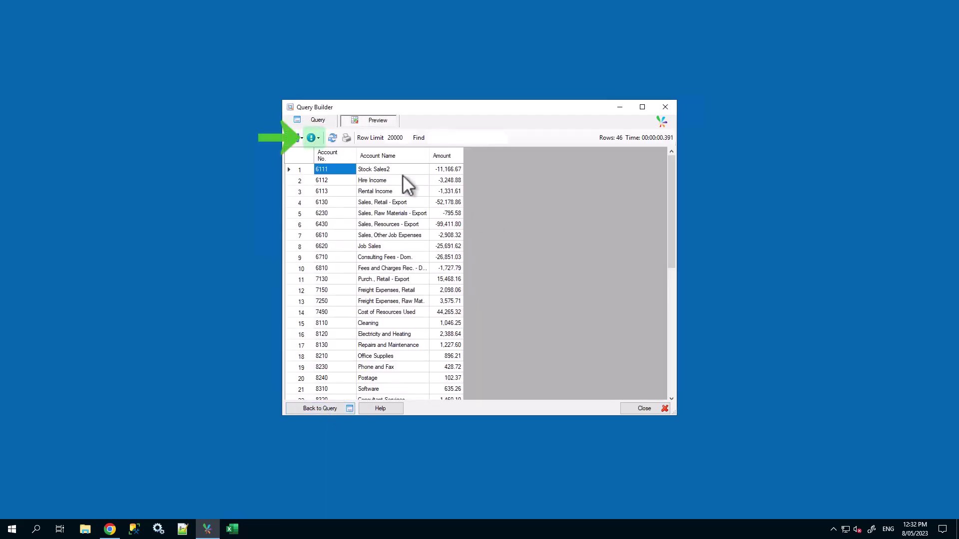
pyautogui.click(313, 138)
pyautogui.click(331, 164)
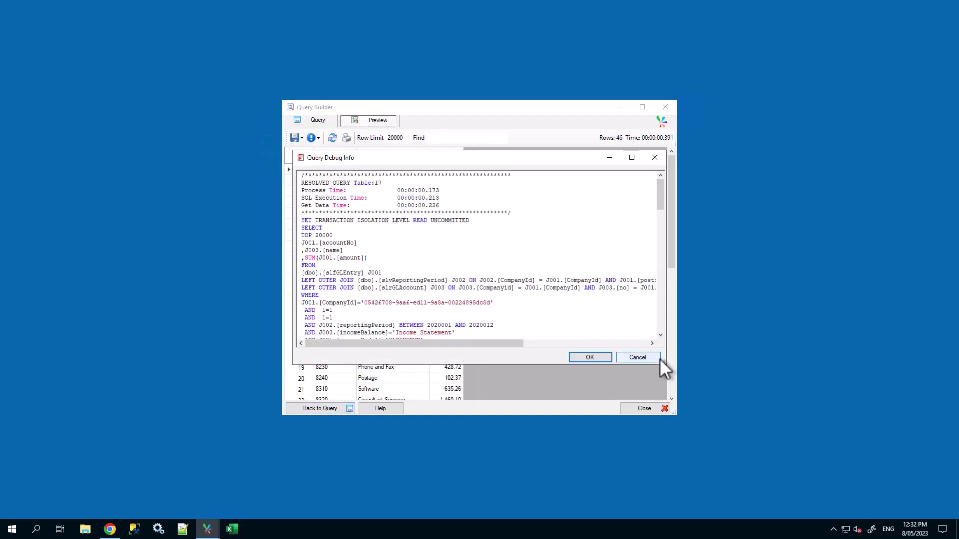
pyautogui.moveTo(663, 362); pyautogui.dragTo(830, 465)
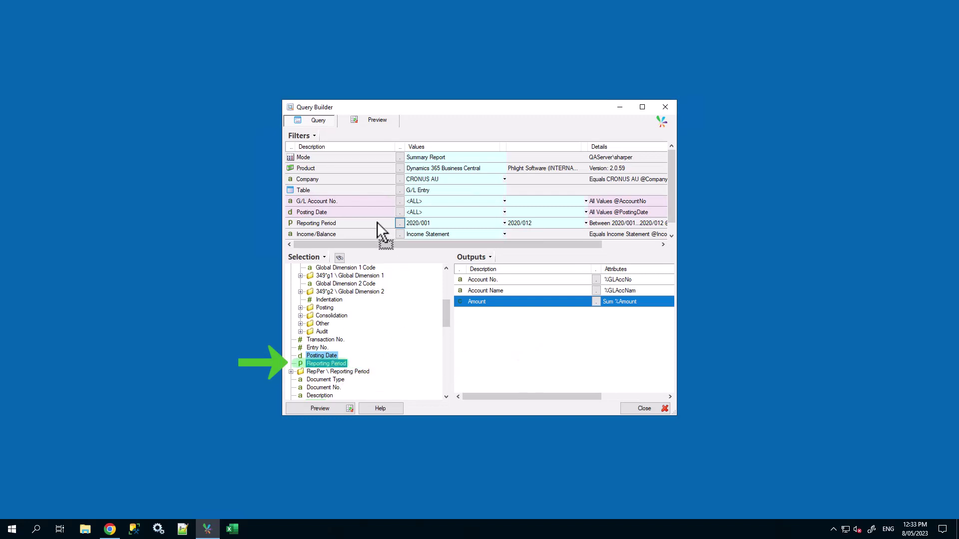
# Step: Add another Reporting Period filter renamed 'Period', described 'Period', single-value and prompt-only
pyautogui.moveTo(374, 215); pyautogui.dragTo(366, 199)
pyautogui.rightClick(370, 201)
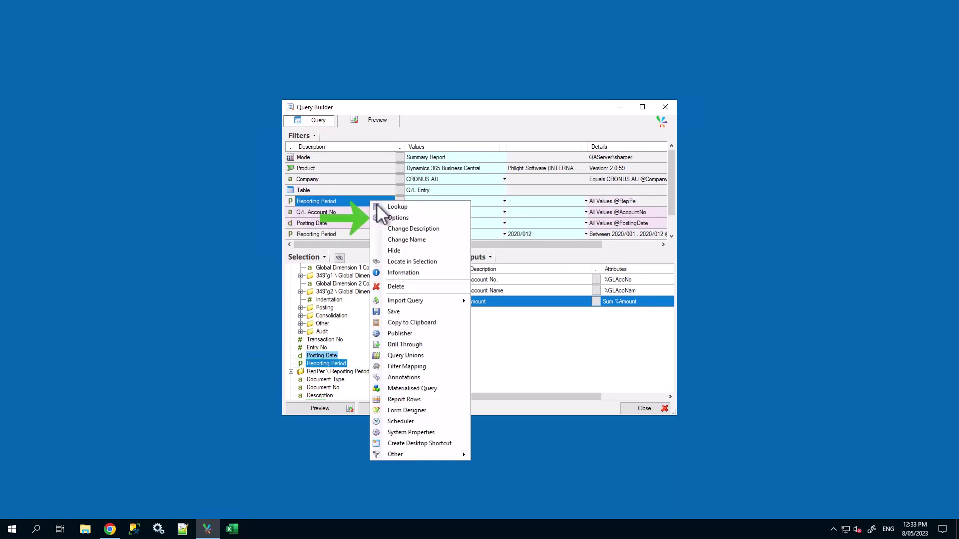
pyautogui.click(451, 218)
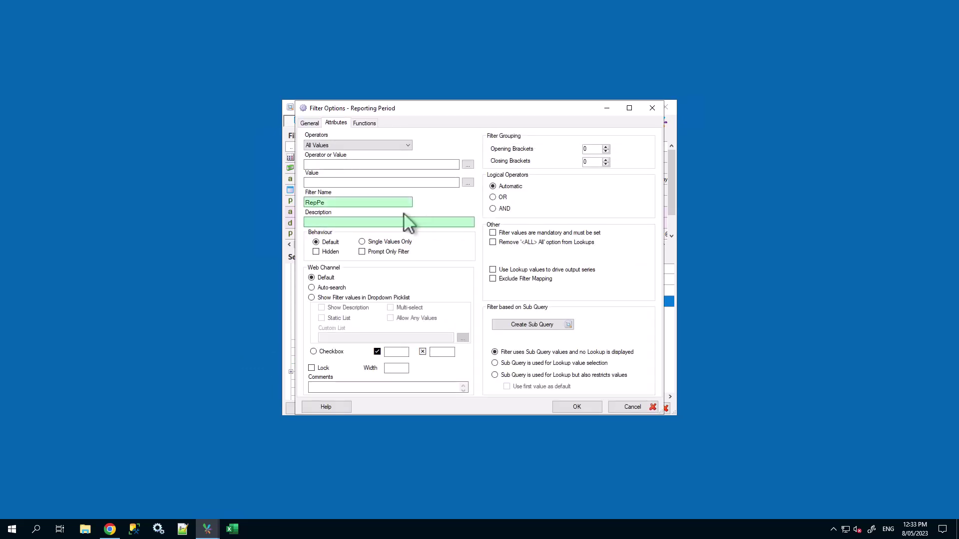
pyautogui.doubleClick(321, 203)
pyautogui.write('Period')
pyautogui.click(362, 223)
pyautogui.write('Period')
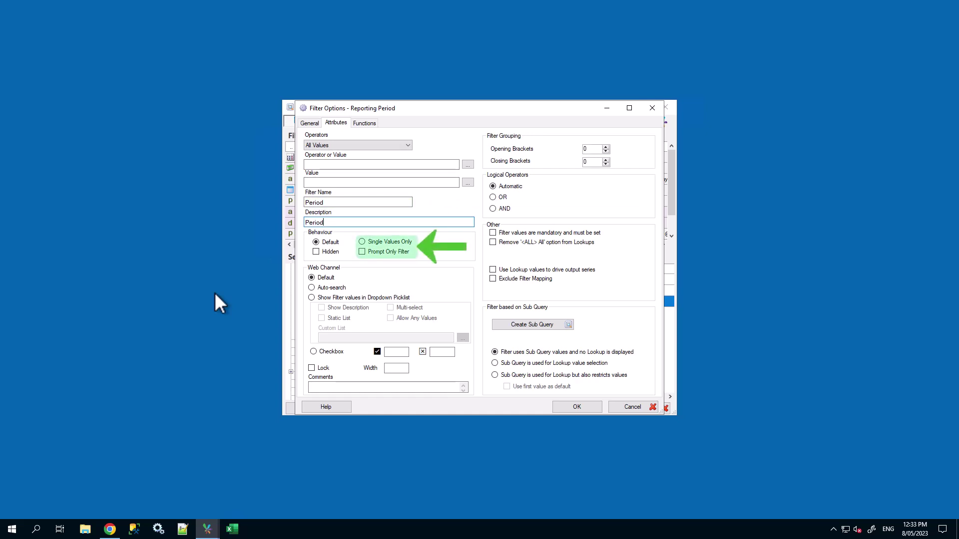
pyautogui.click(362, 243)
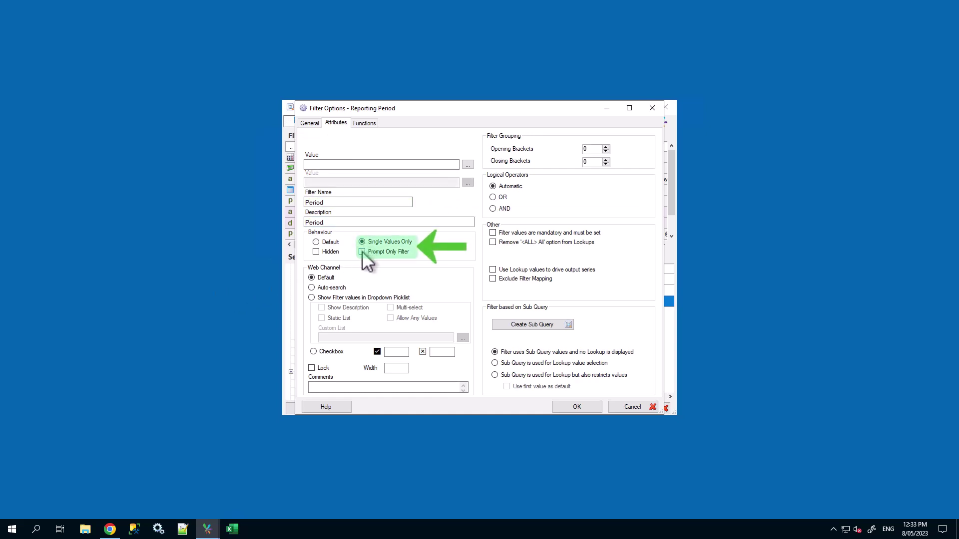
pyautogui.click(364, 253)
pyautogui.click(577, 407)
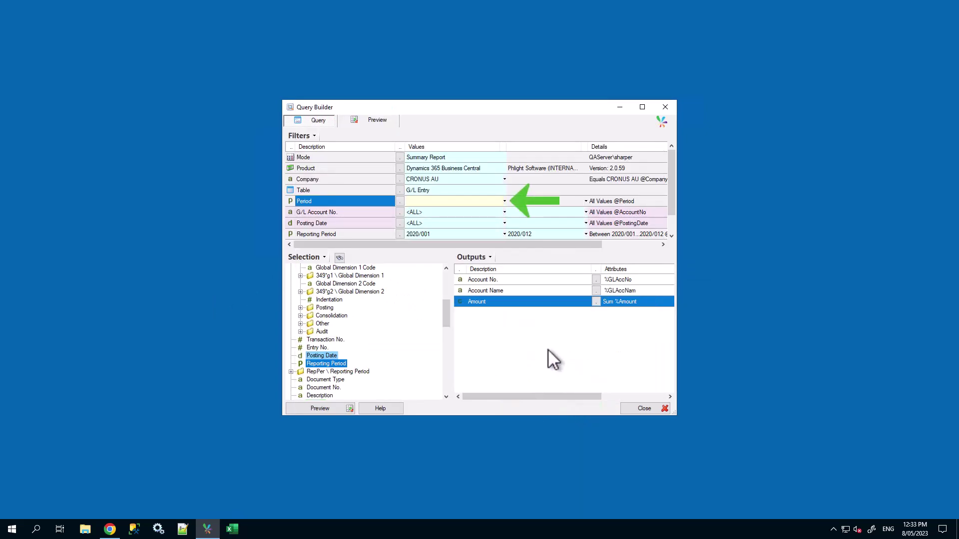
# Step: Enter 2022/010 as the Period filter's value
pyautogui.click(442, 200)
pyautogui.write('2022/010')
pyautogui.press('Return')
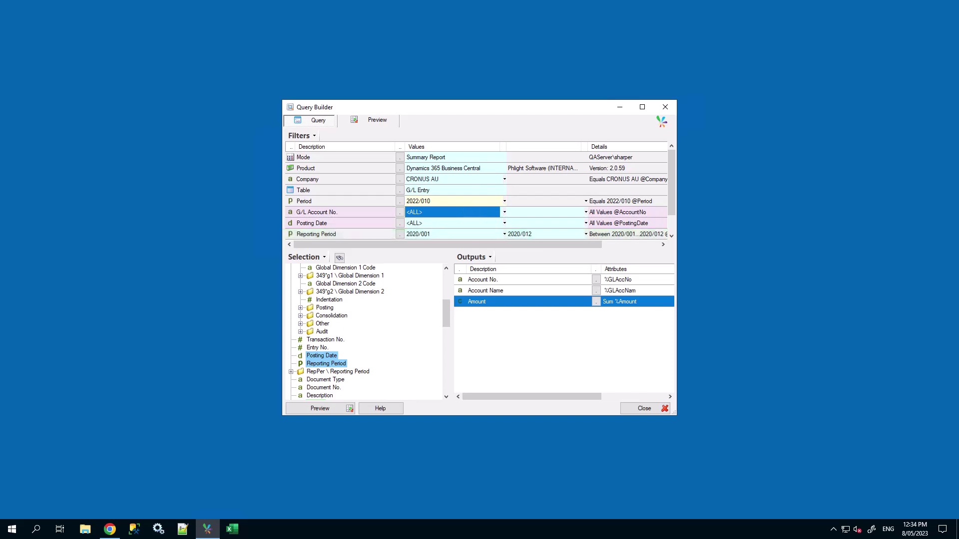
pyautogui.click(504, 234)
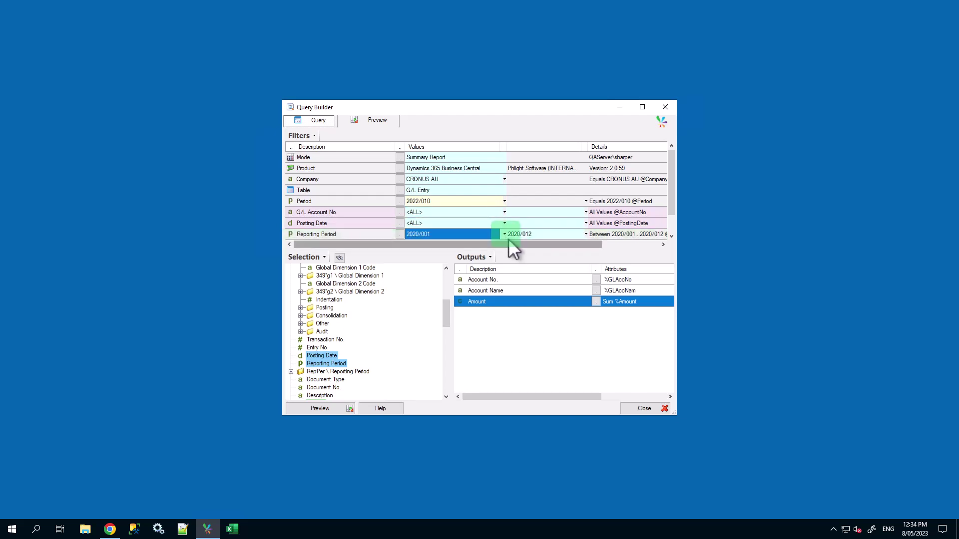
pyautogui.click(504, 234)
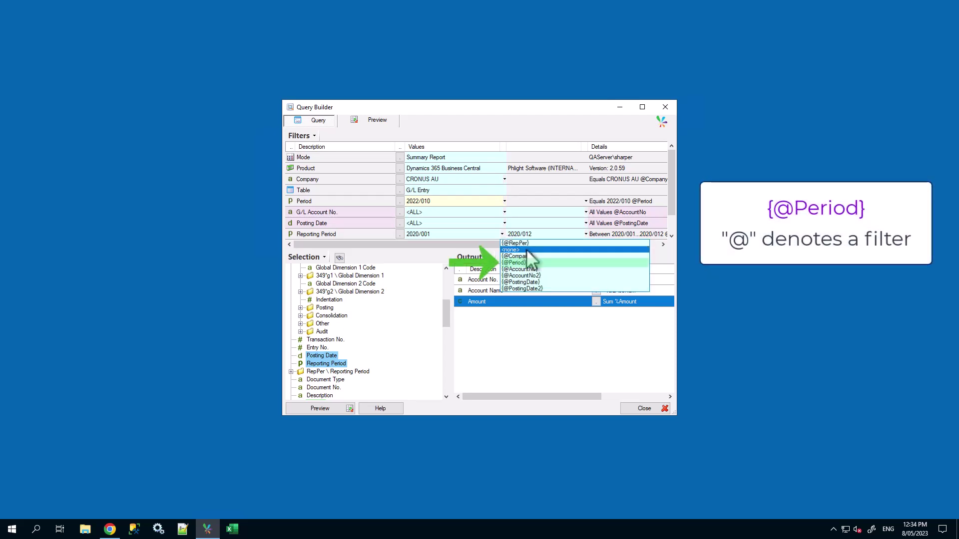
pyautogui.click(546, 263)
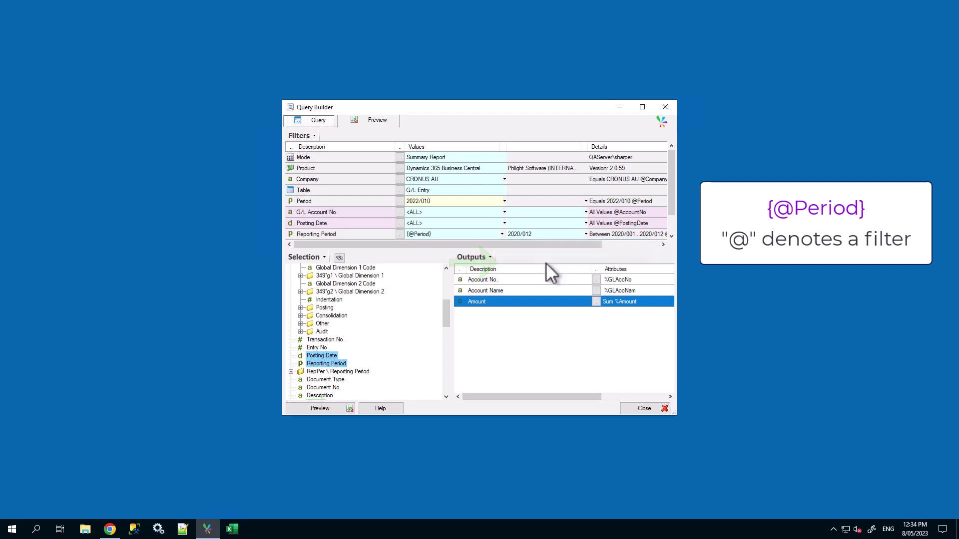
pyautogui.click(585, 233)
pyautogui.click(602, 262)
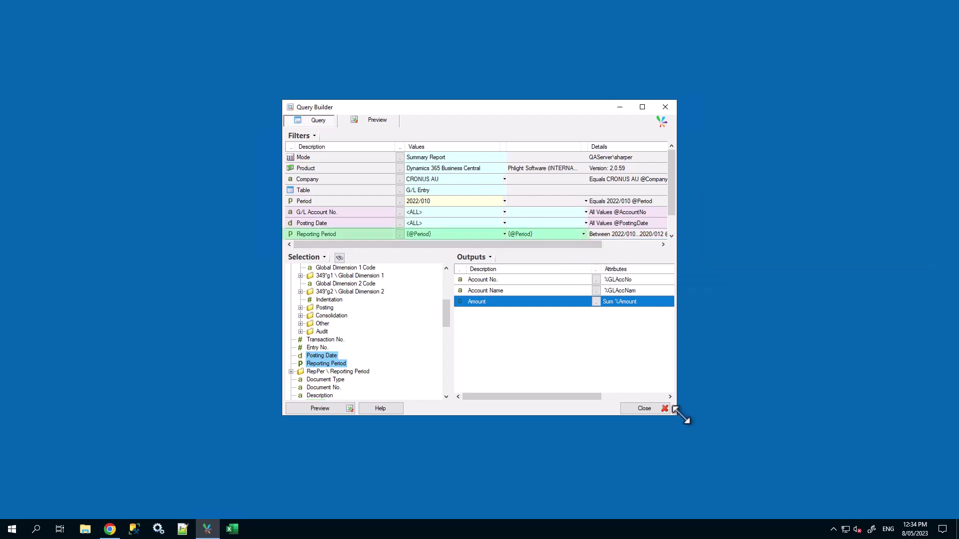
pyautogui.moveTo(680, 414); pyautogui.dragTo(726, 435)
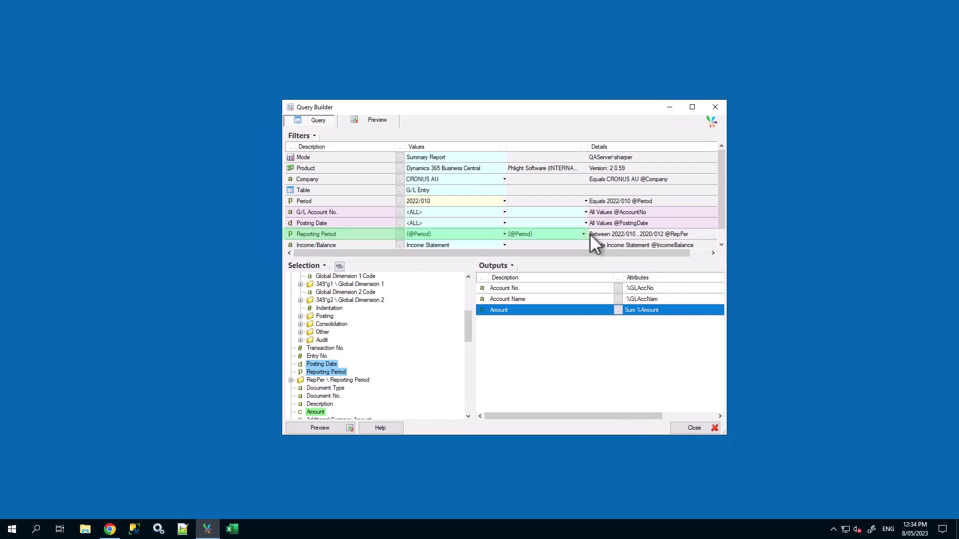
pyautogui.click(469, 234)
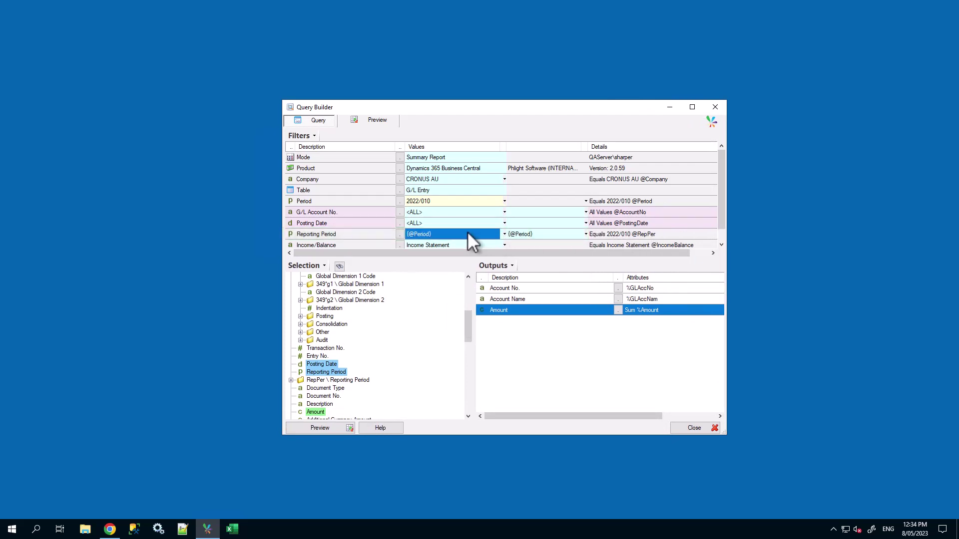
pyautogui.click(467, 233)
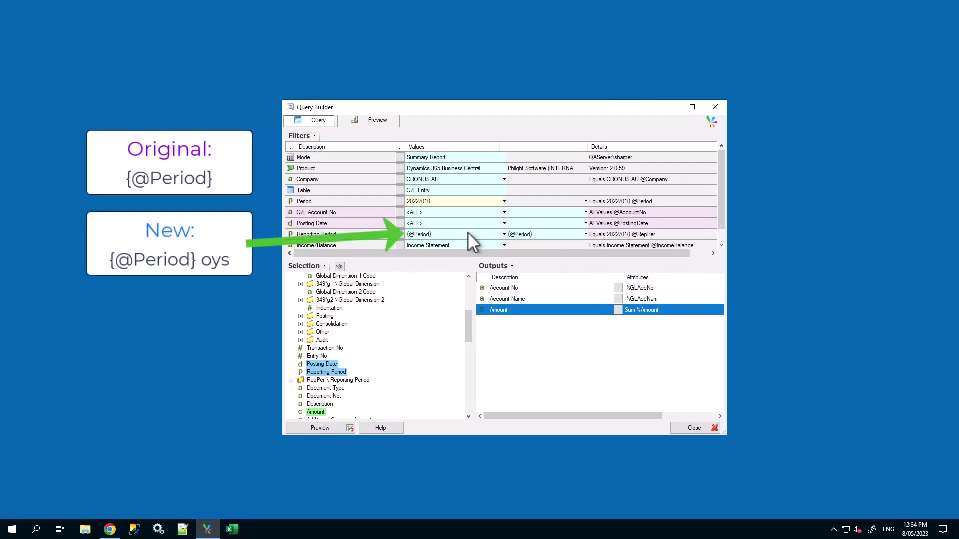
pyautogui.write('oys')
pyautogui.press('Return')
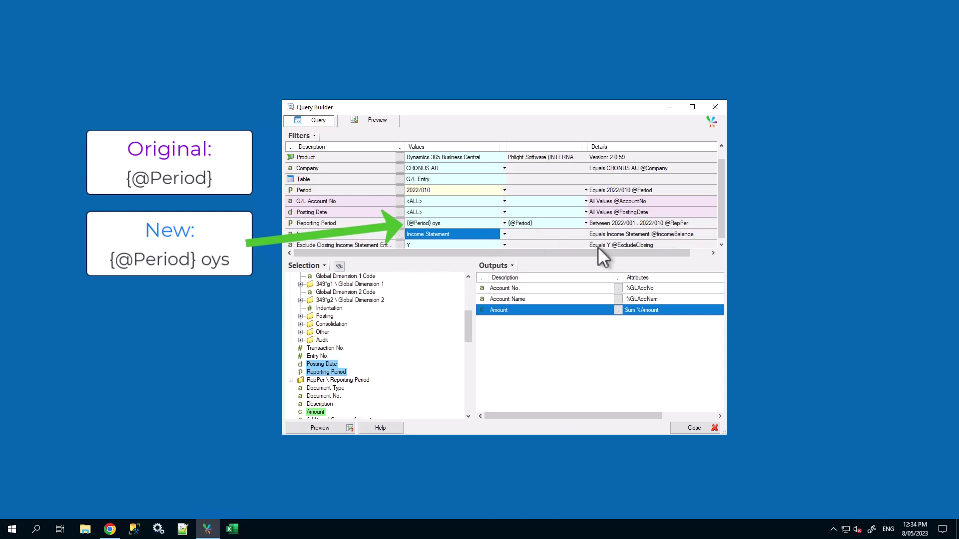
# Step: Preview the 50 result rows and display the generated SQL statement in Query Debug Info
pyautogui.click(336, 429)
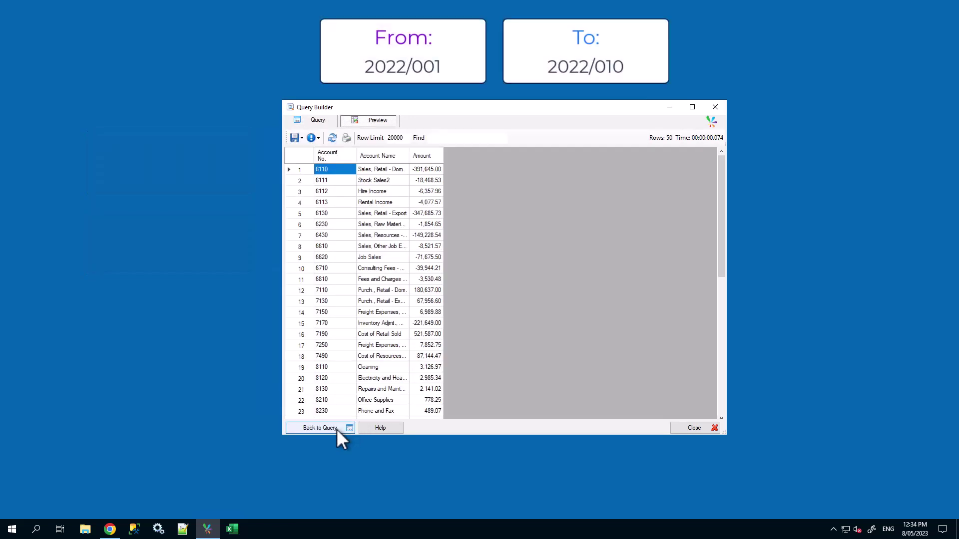
pyautogui.click(314, 136)
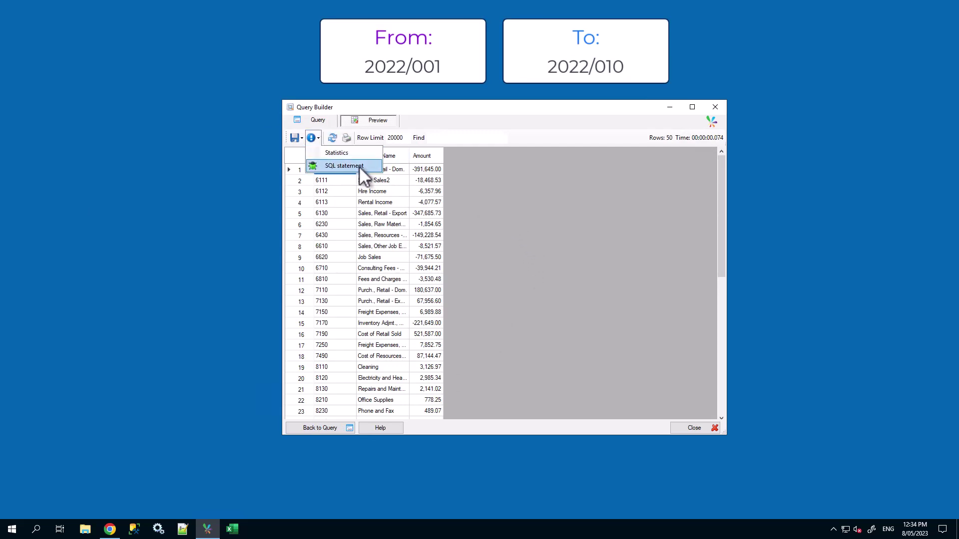
pyautogui.click(345, 165)
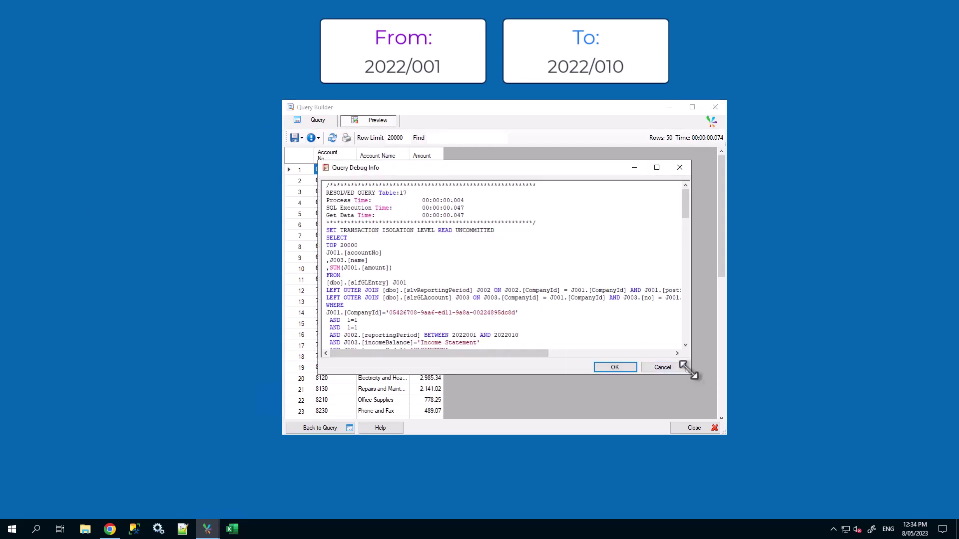
pyautogui.moveTo(710, 385); pyautogui.dragTo(806, 451)
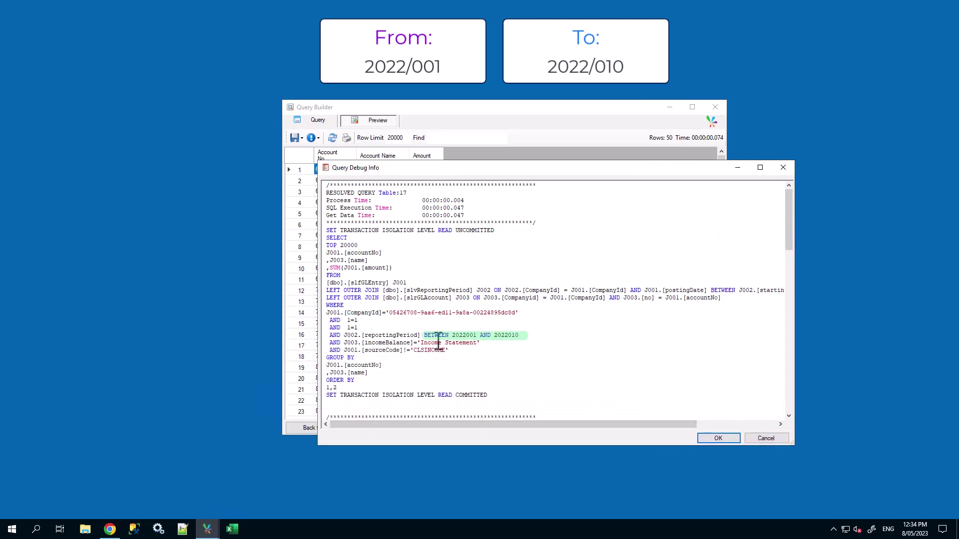